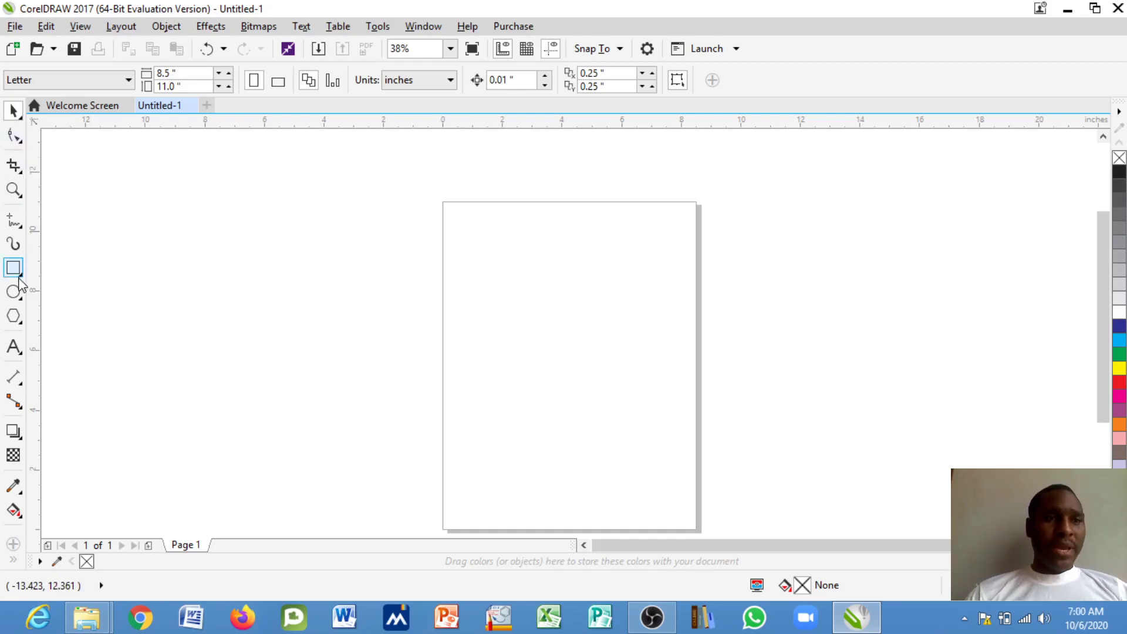
- Draw a 14.332 × 6.21 inch rectangle overhanging the page's left edge, then return to the Pick tool
{"action": "left_click", "coordinate": [11, 268]}
{"action": "left_click_drag", "start_coordinate": [199, 255], "coordinate": [627, 441]}
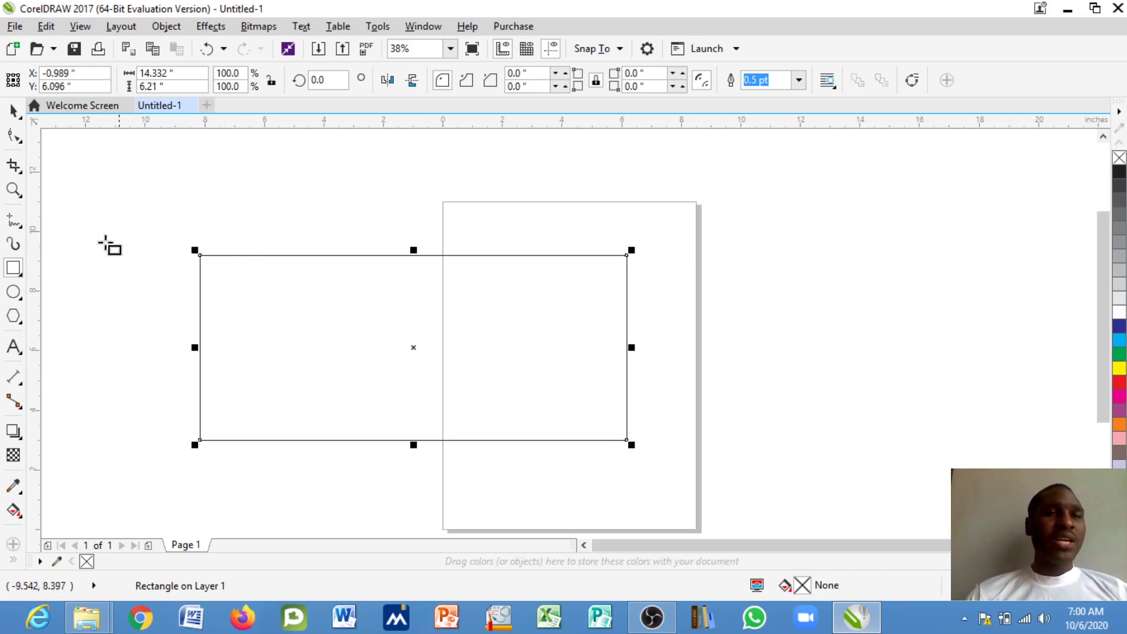
{"action": "left_click", "coordinate": [14, 110]}
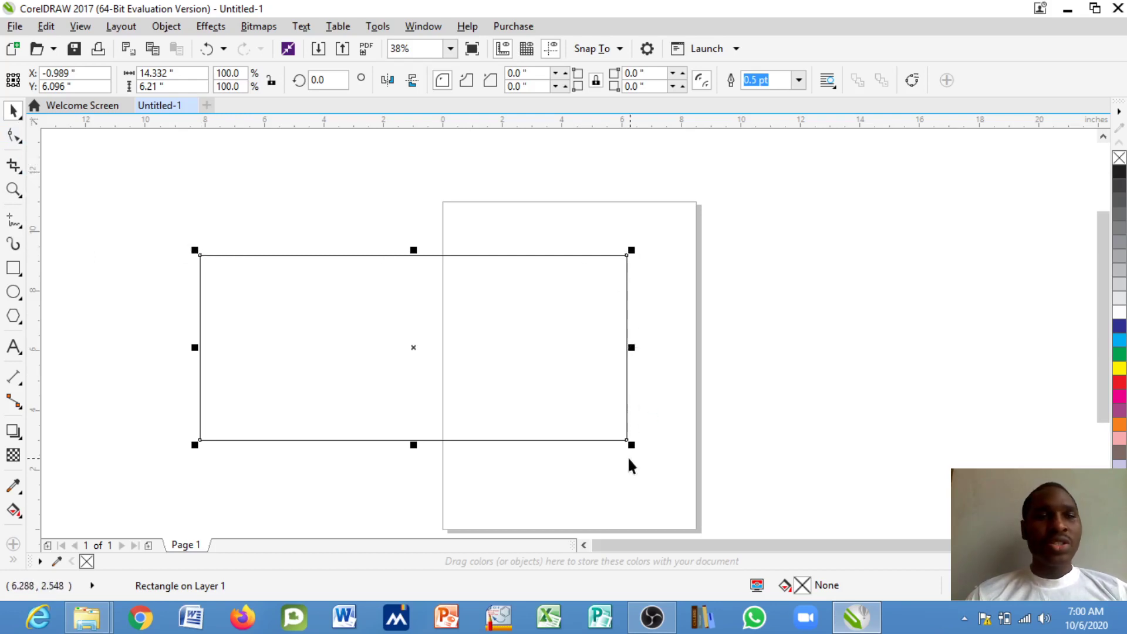
- Drag the rectangle's top-right node with the Shape tool to round all corners to 1.719 inches
{"action": "left_click", "coordinate": [14, 137]}
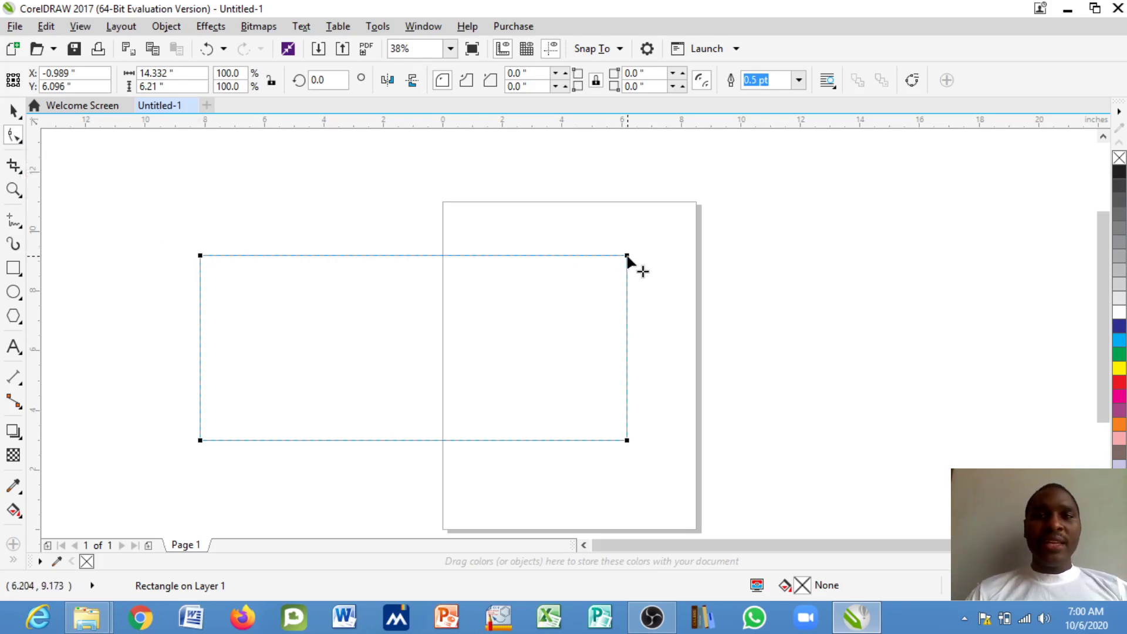
{"action": "left_click_drag", "start_coordinate": [627, 257], "coordinate": [594, 308]}
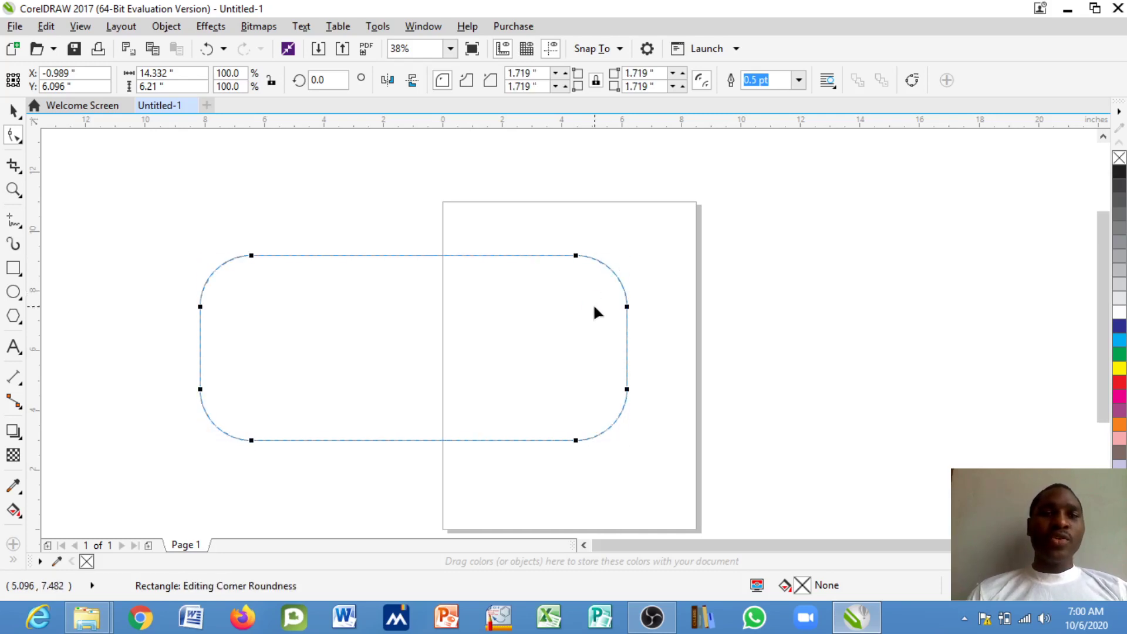
- Try the Chamfered, Scalloped and Round corner styles, then undo back to square 0.0-inch corners
{"action": "left_click", "coordinate": [490, 83]}
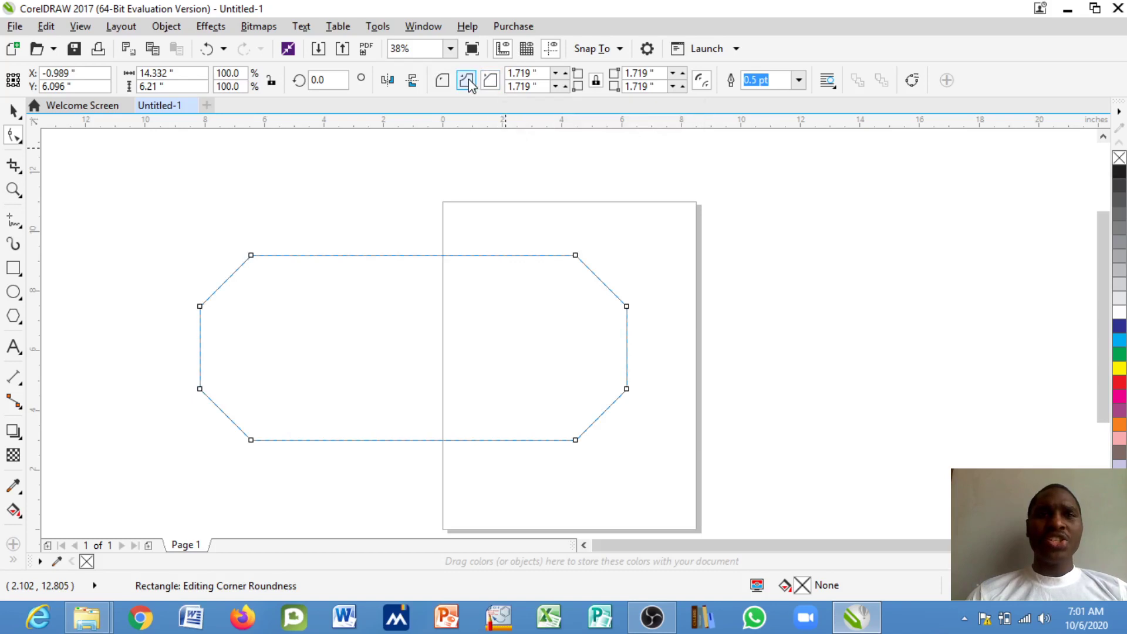
{"action": "left_click", "coordinate": [468, 83]}
{"action": "left_click", "coordinate": [444, 82]}
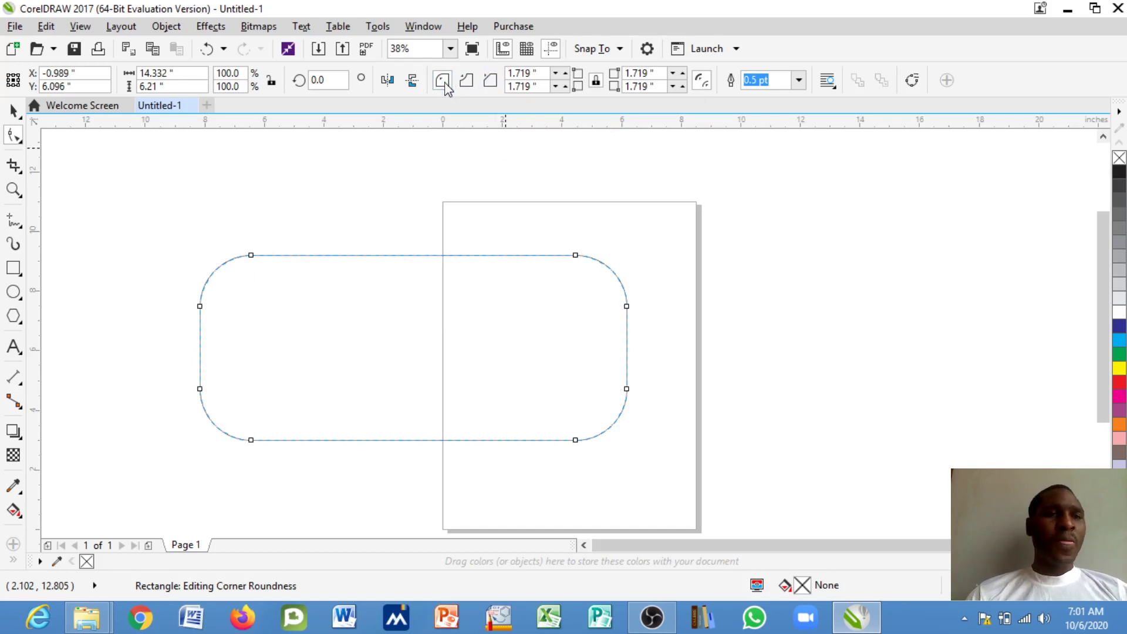
{"action": "key", "text": "ctrl+z"}
{"action": "key", "text": "ctrl+z"}
{"action": "key", "text": "ctrl+z"}
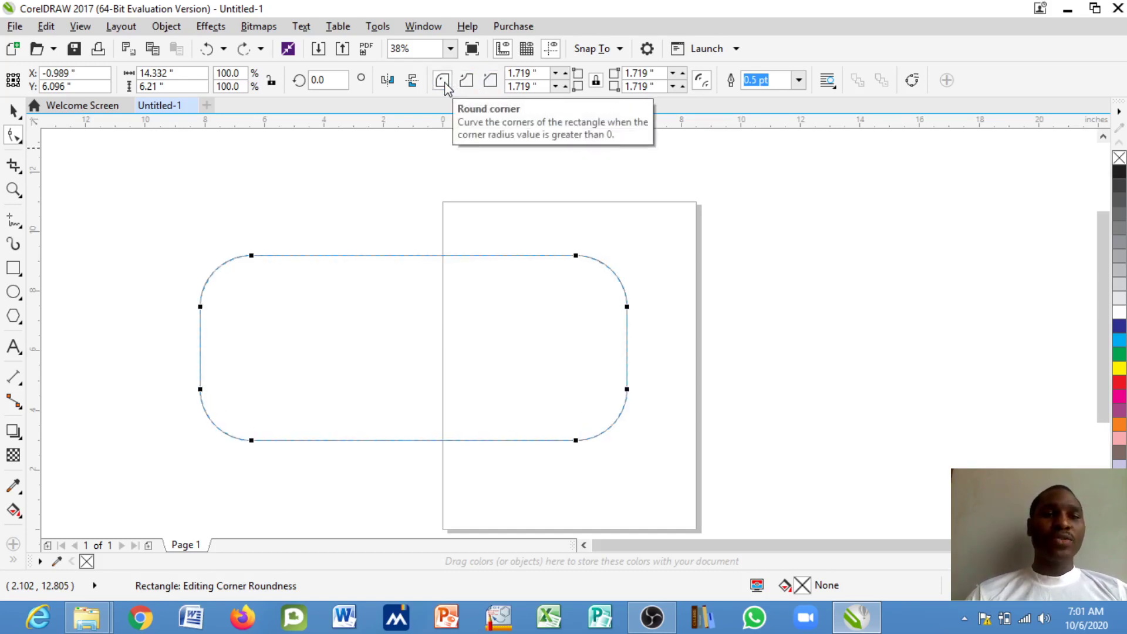
{"action": "key", "text": "ctrl+z"}
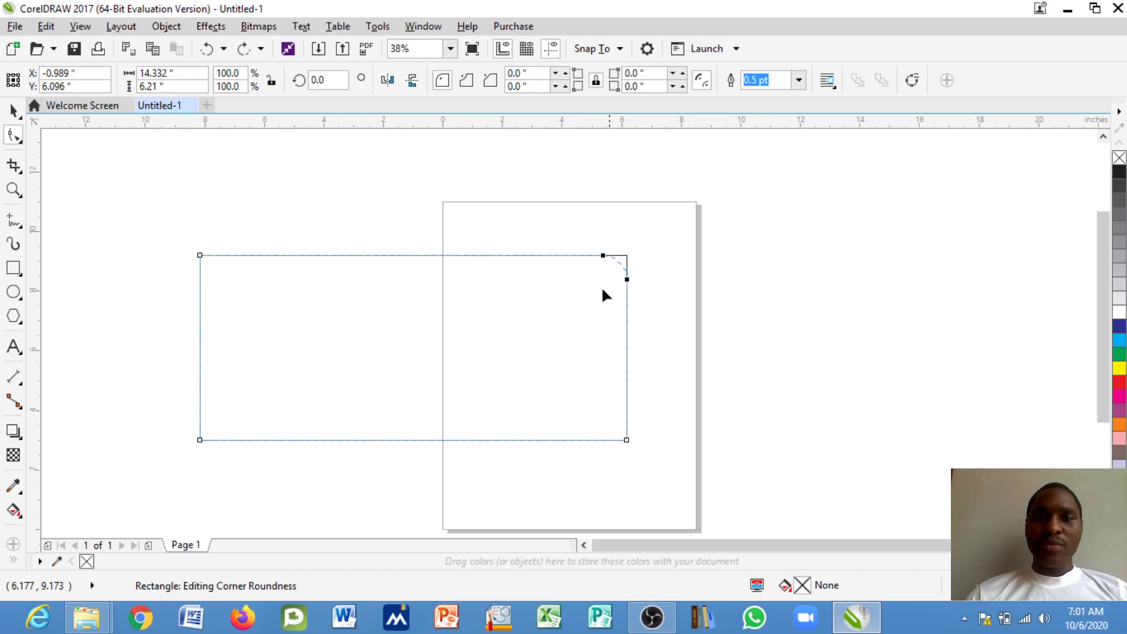
- Round only the top-right corner, trying chamfered and scalloped before settling on round
{"action": "left_click_drag", "start_coordinate": [601, 287], "coordinate": [583, 315]}
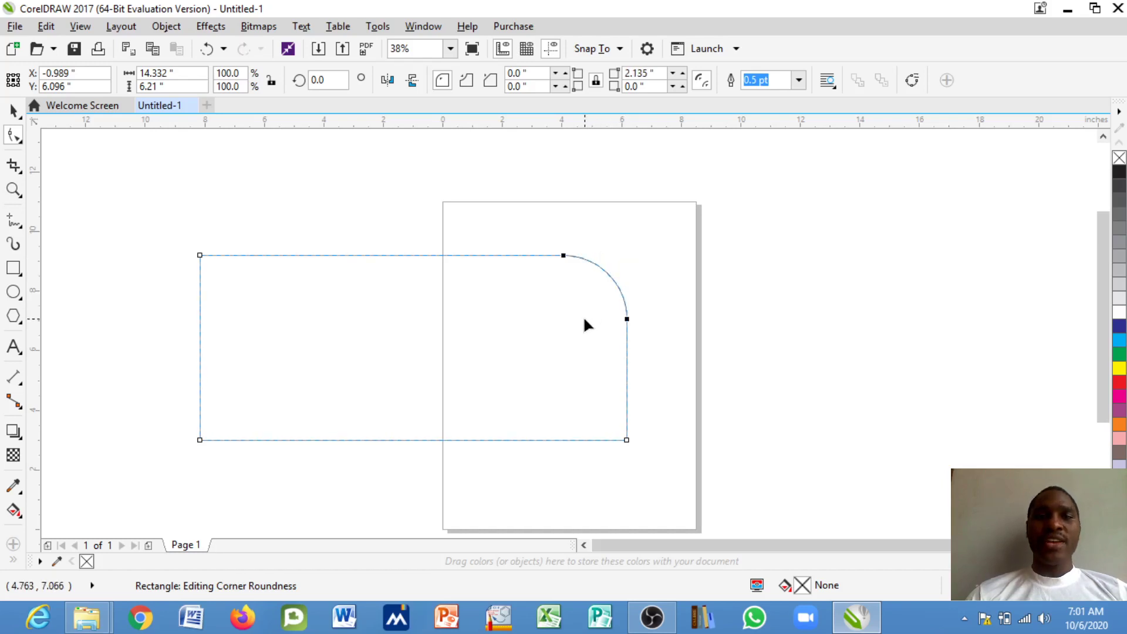
{"action": "left_click", "coordinate": [491, 87]}
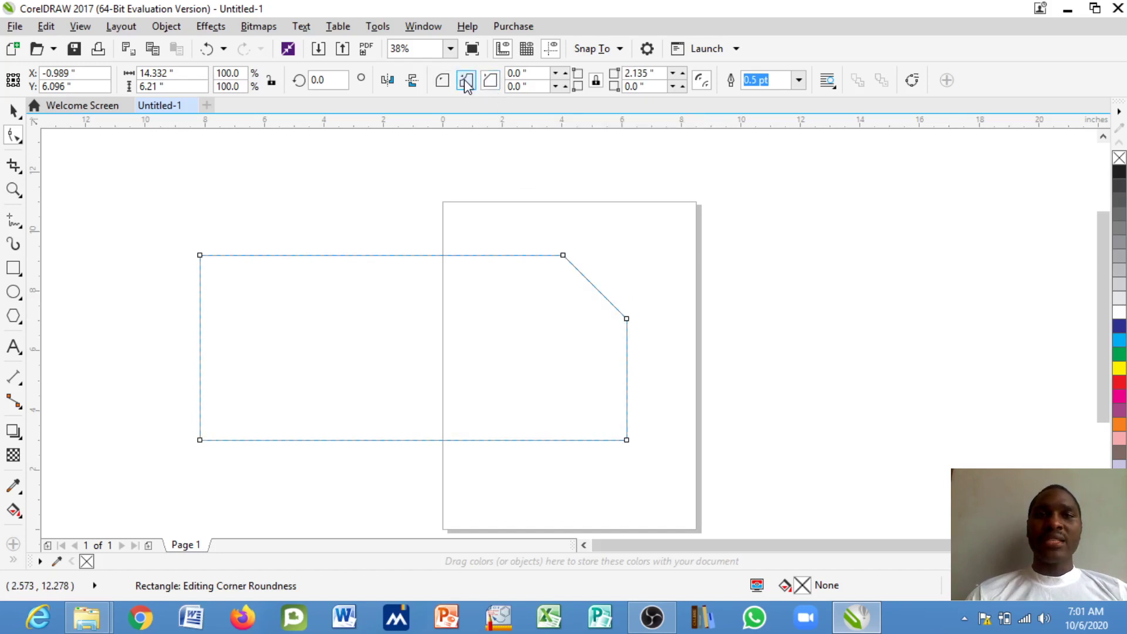
{"action": "left_click", "coordinate": [466, 82]}
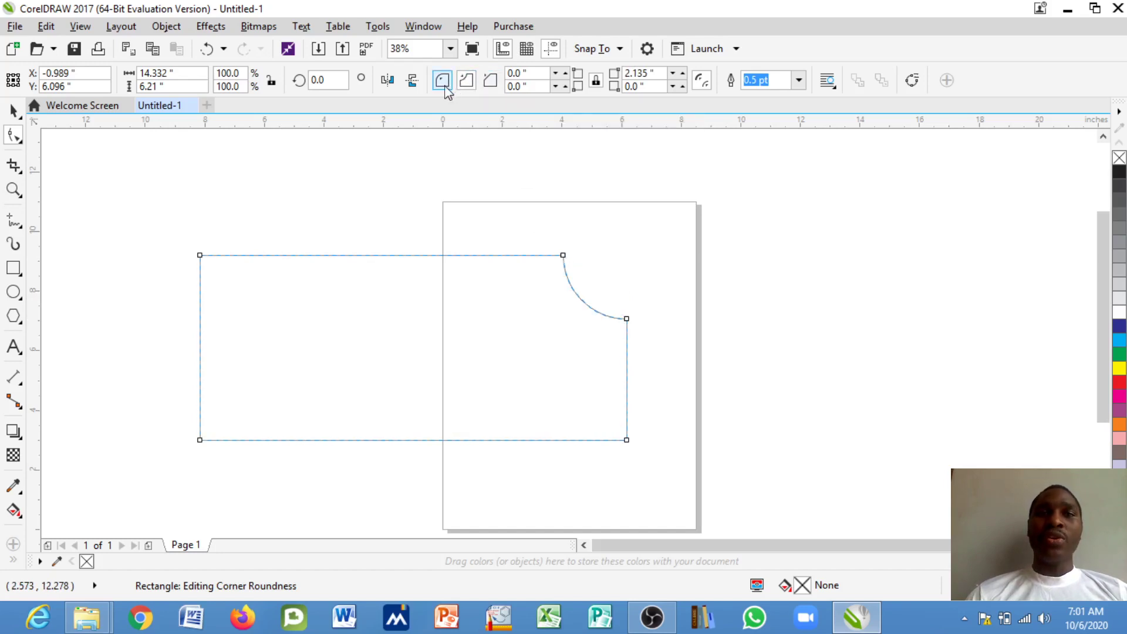
{"action": "left_click", "coordinate": [444, 88]}
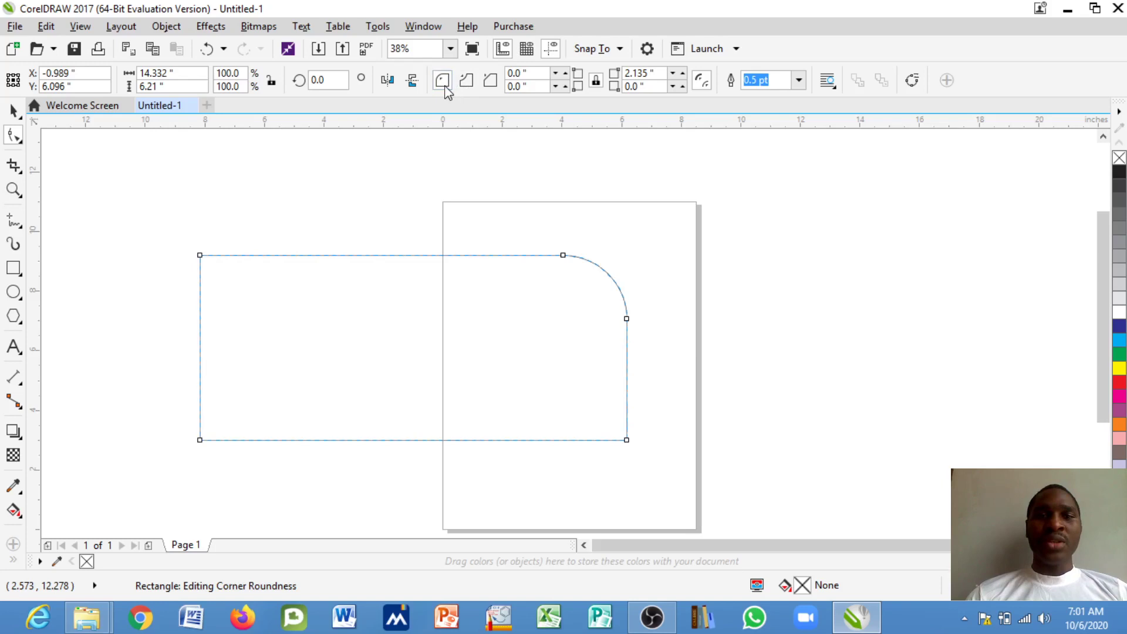
- Select the bottom-left node alone and round that corner to about 2.467 inches, then return to the Pick tool
{"action": "left_click", "coordinate": [199, 441]}
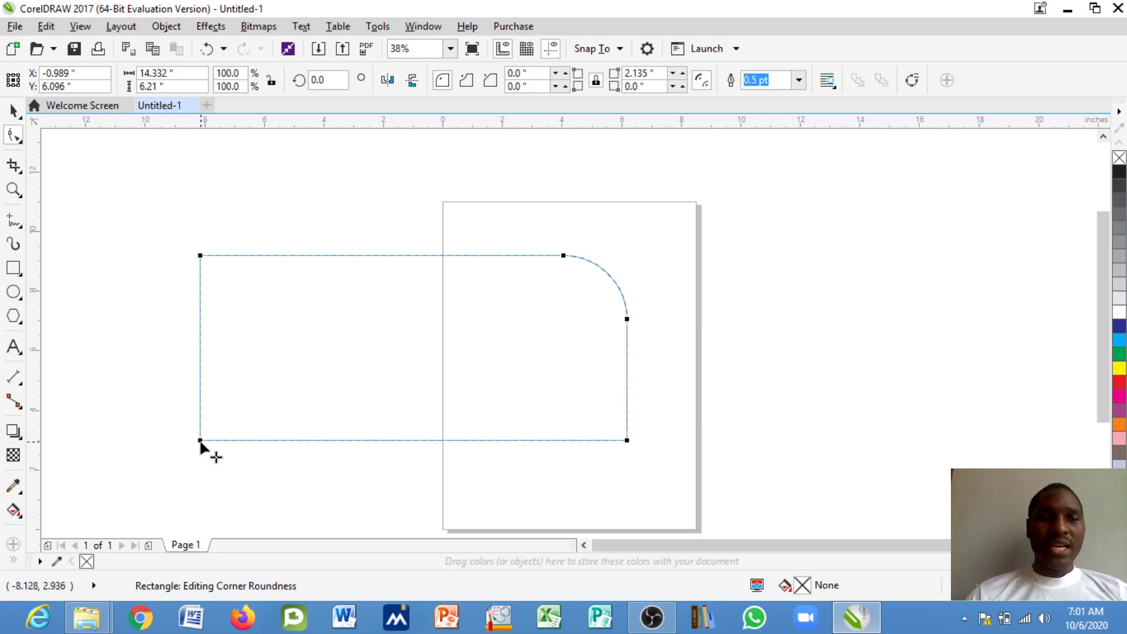
{"action": "left_click", "coordinate": [200, 441]}
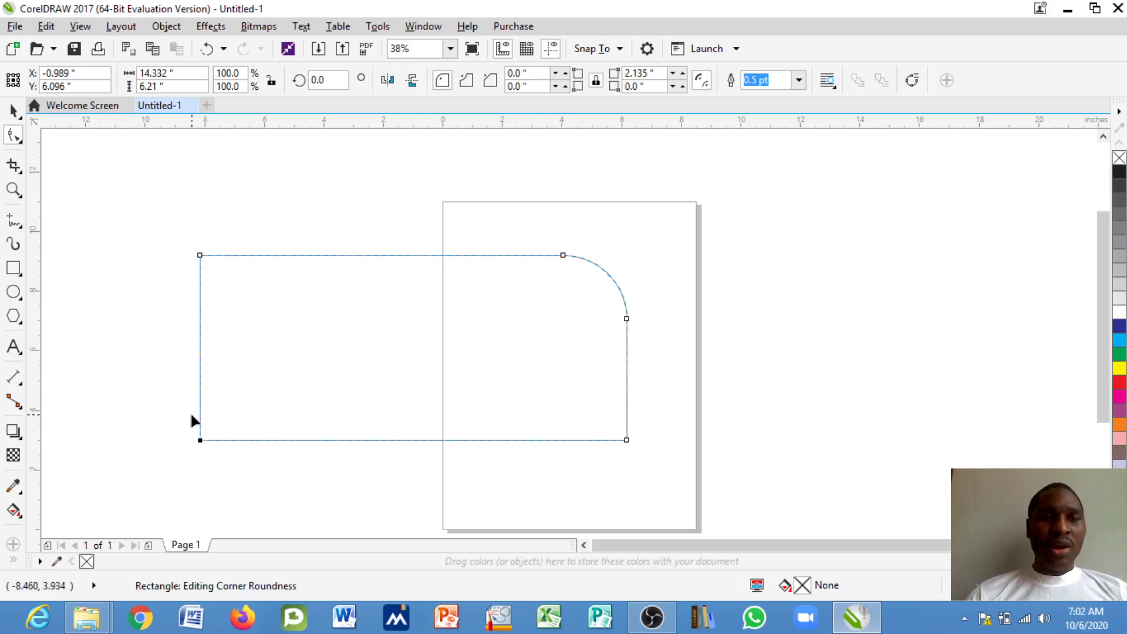
{"action": "left_click_drag", "start_coordinate": [201, 444], "coordinate": [270, 398]}
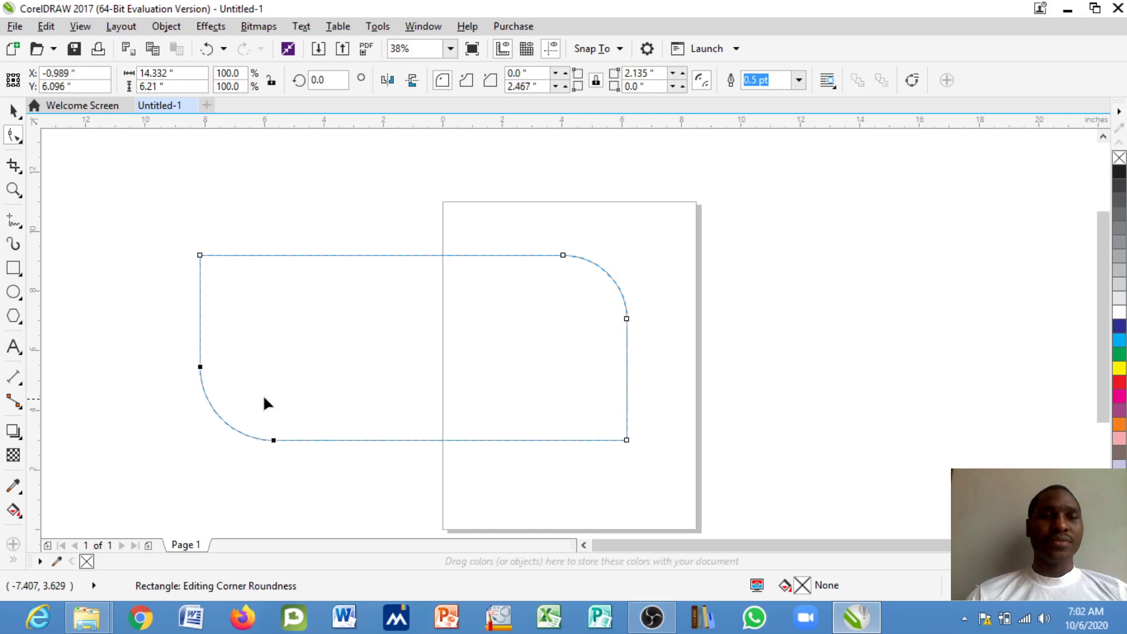
{"action": "left_click", "coordinate": [14, 110]}
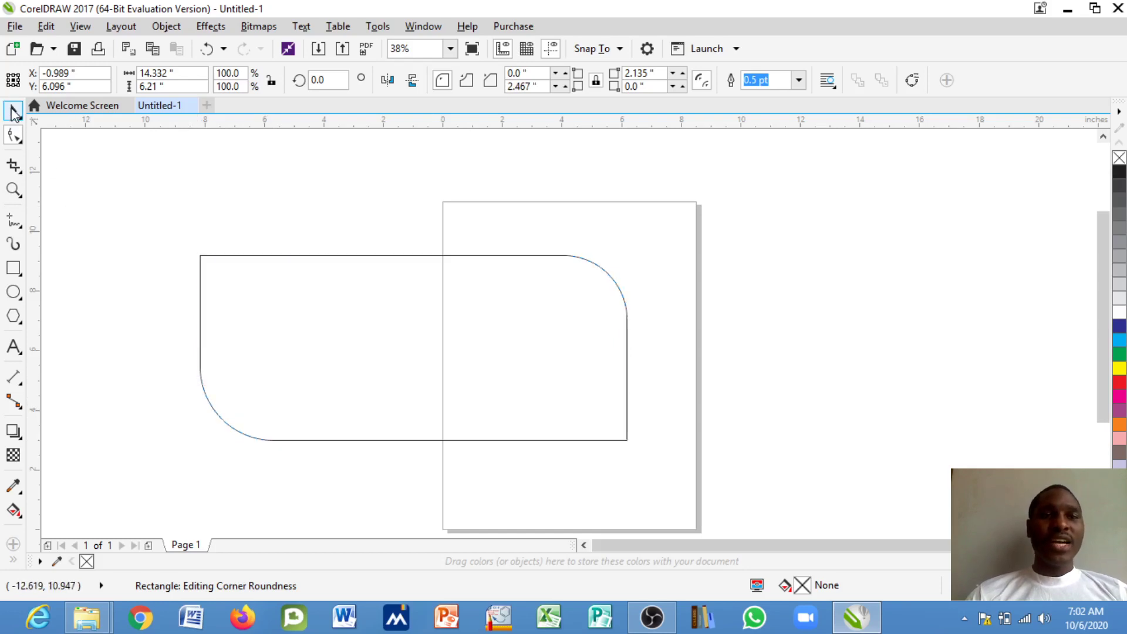
{"action": "key", "text": "space"}
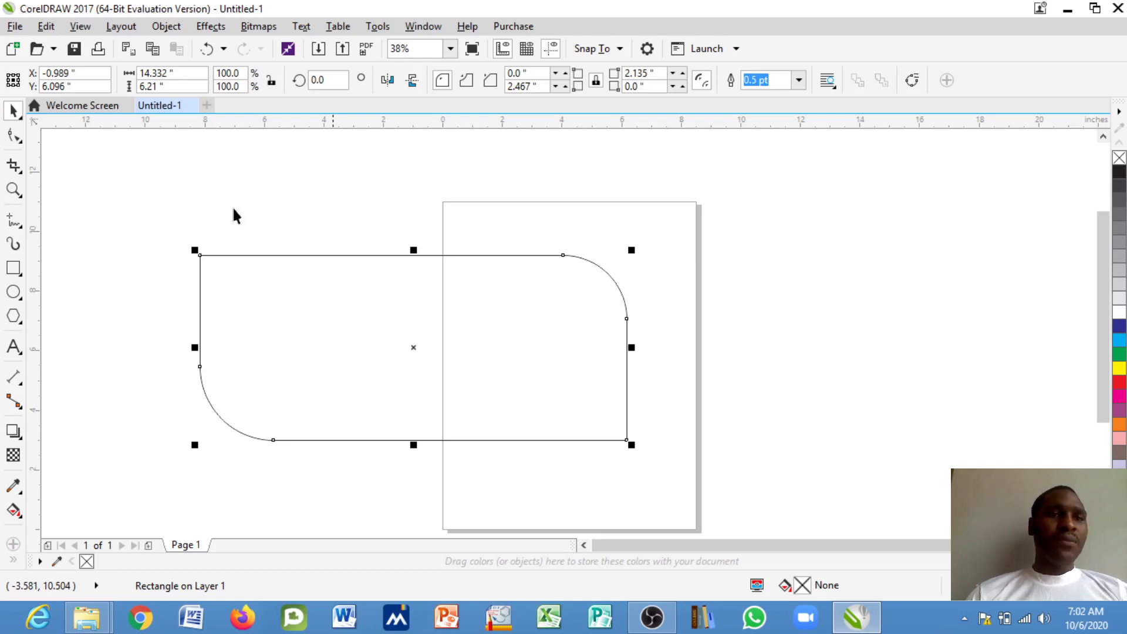
- Zoom in and out on the rounded rectangle and marquee-zoom around it, ending at 19%
{"action": "left_click", "coordinate": [14, 194]}
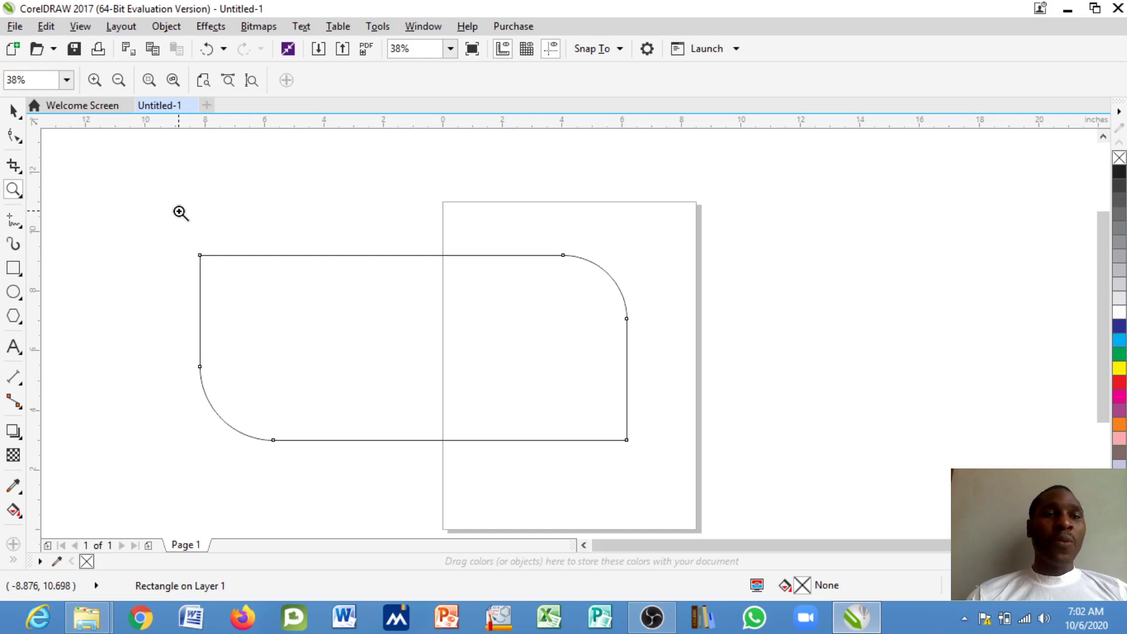
{"action": "left_click", "coordinate": [415, 341]}
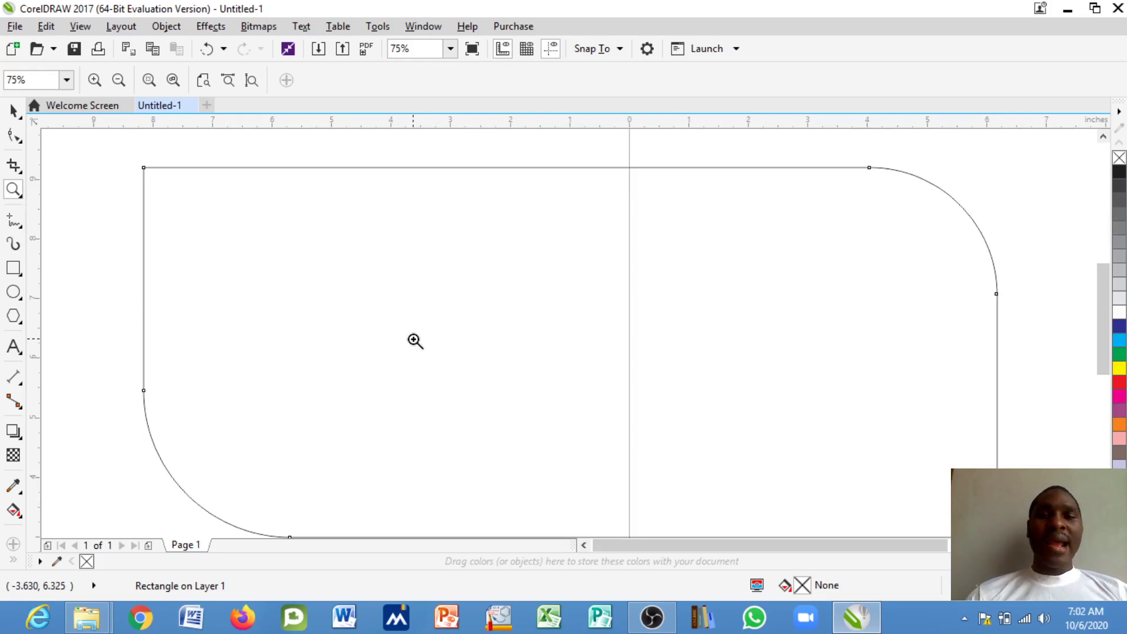
{"action": "right_click", "coordinate": [415, 341]}
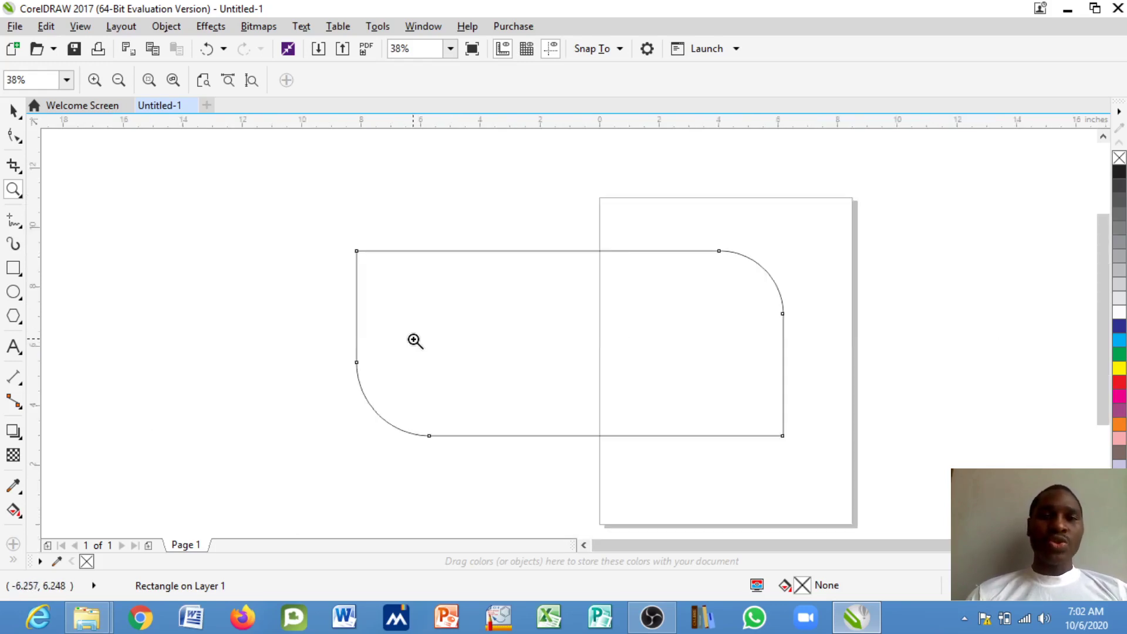
{"action": "left_click_drag", "start_coordinate": [144, 200], "coordinate": [897, 498]}
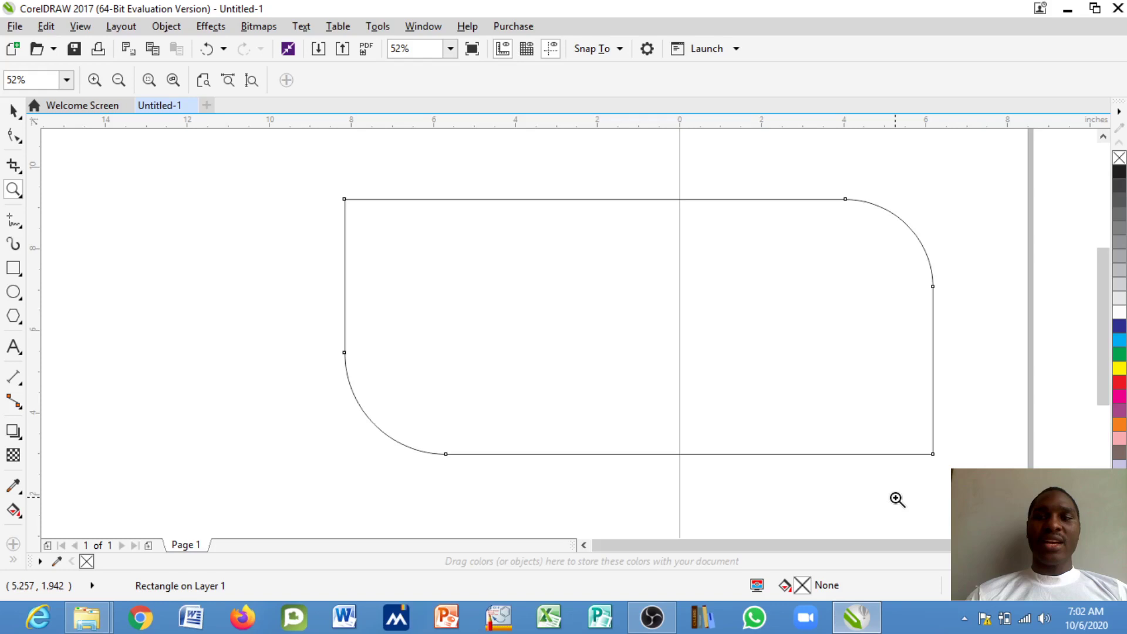
{"action": "right_click", "coordinate": [896, 498]}
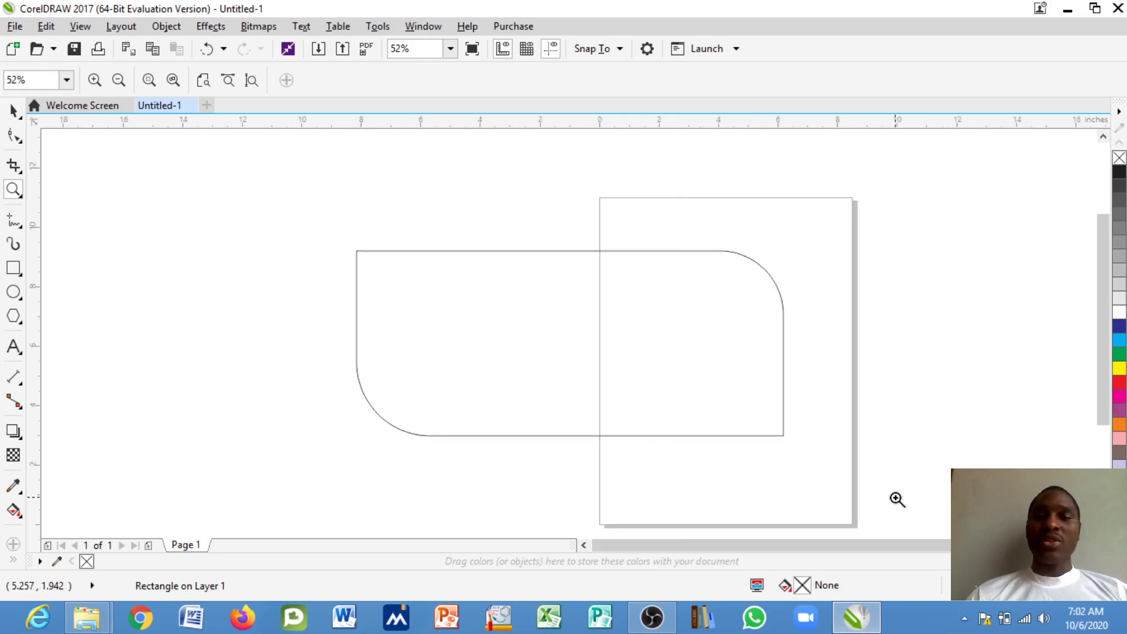
- Zoom out with right-clicks and F3, then marquee-zoom to frame the rectangle and page at 39%
{"action": "right_click", "coordinate": [897, 498]}
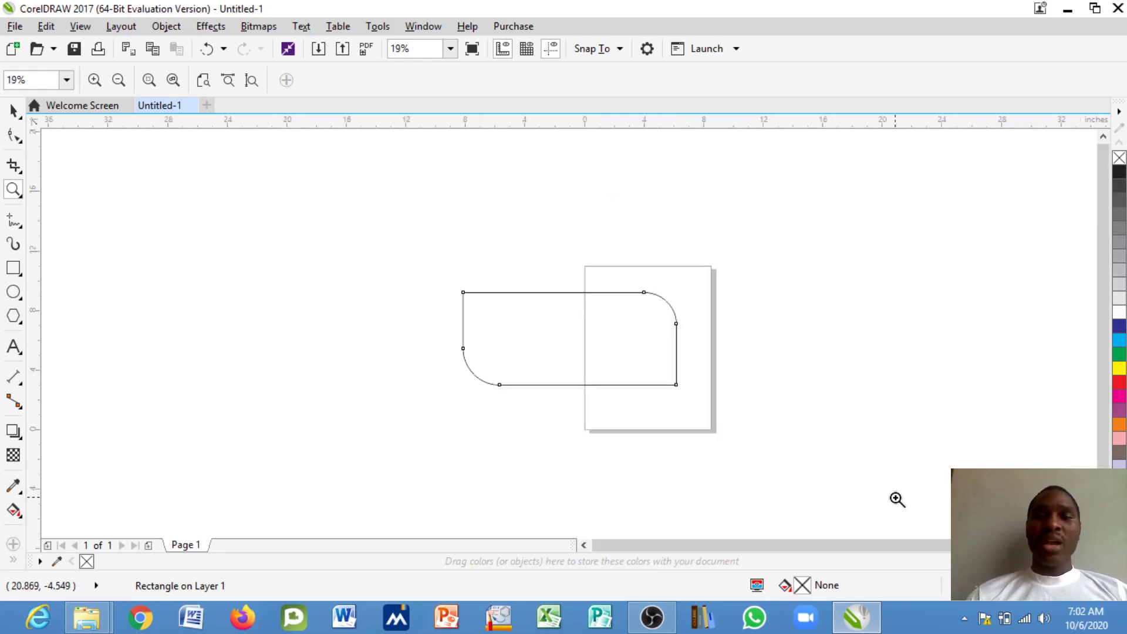
{"action": "double_click", "coordinate": [897, 499]}
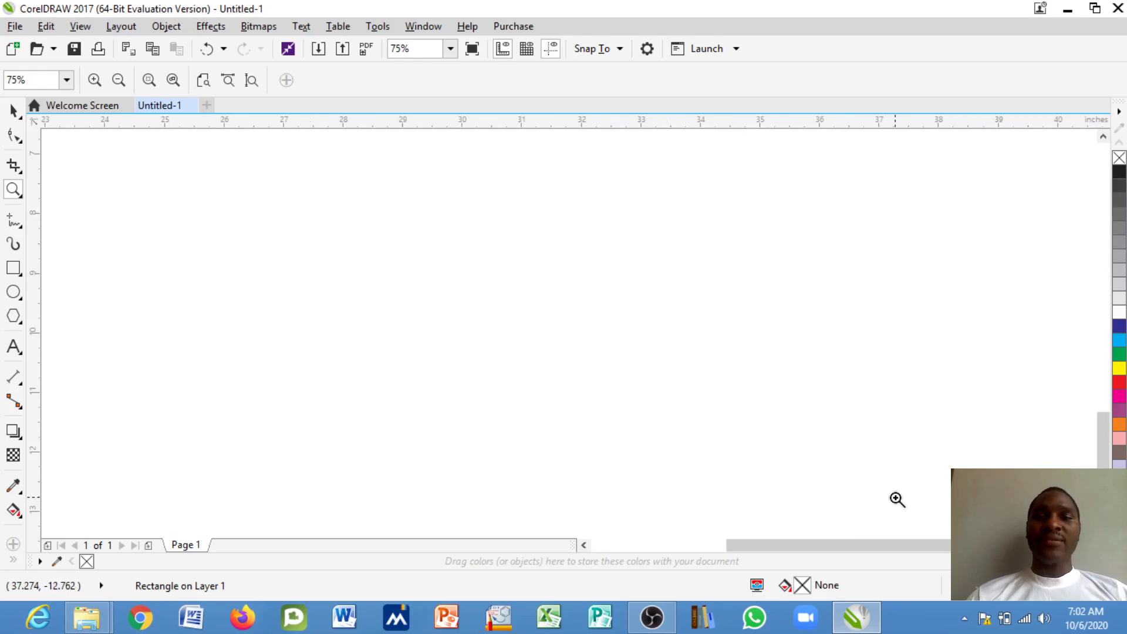
{"action": "right_click", "coordinate": [796, 425]}
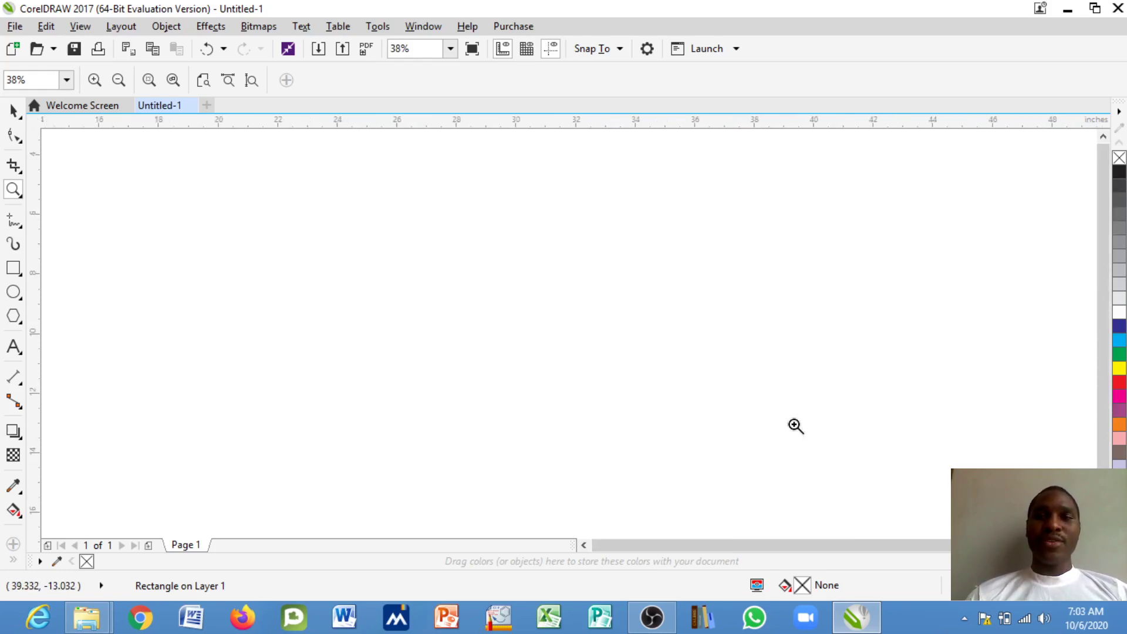
{"action": "key", "text": "F3"}
{"action": "key", "text": "F3"}
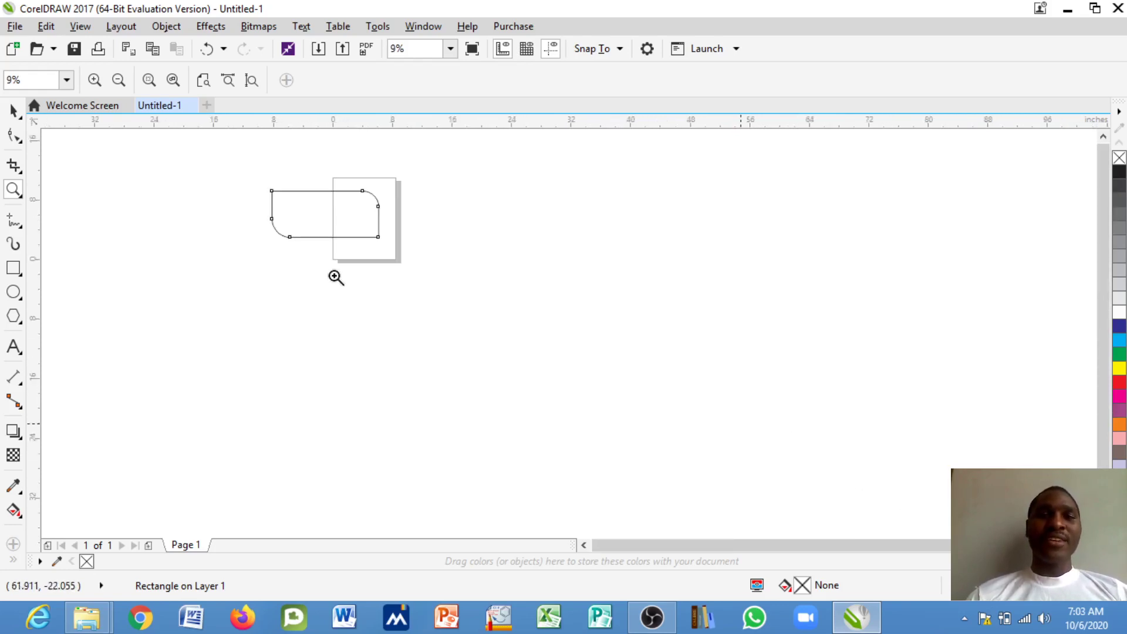
{"action": "left_click_drag", "start_coordinate": [187, 182], "coordinate": [387, 244]}
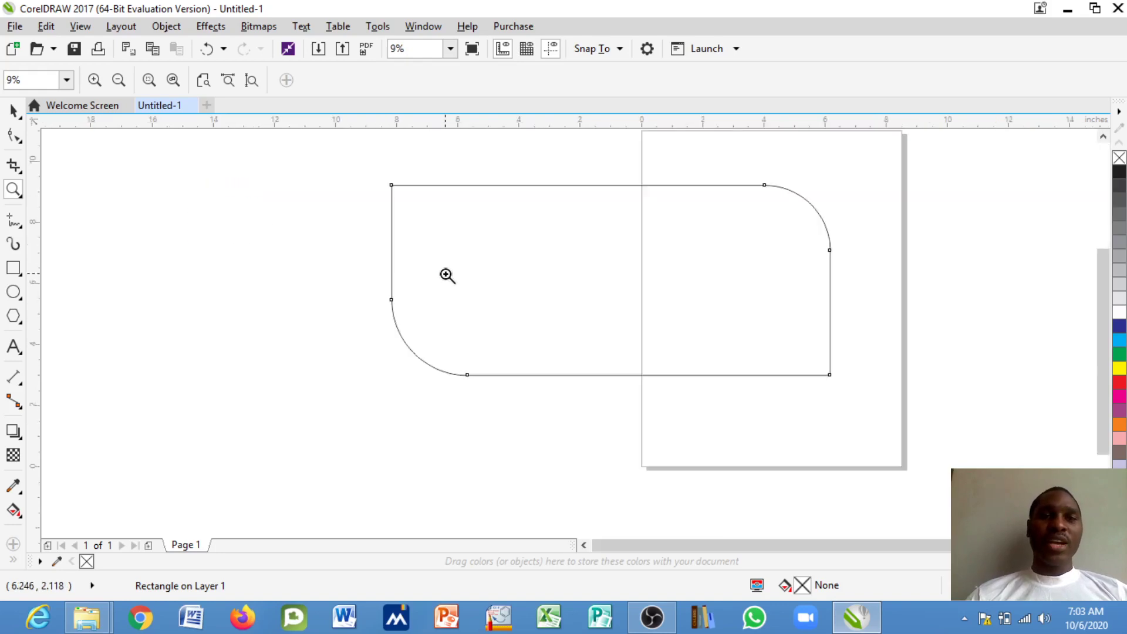